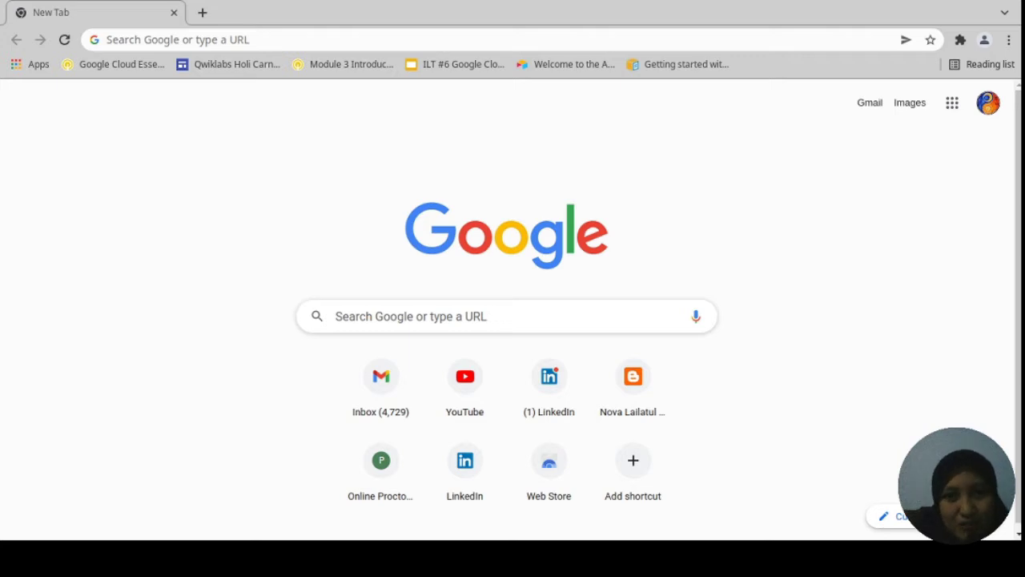
Search Google for 'aws educate' and open the AWS Educate result on aws.amazon.com.
{"action": "left_click", "coordinate": [237, 33]}
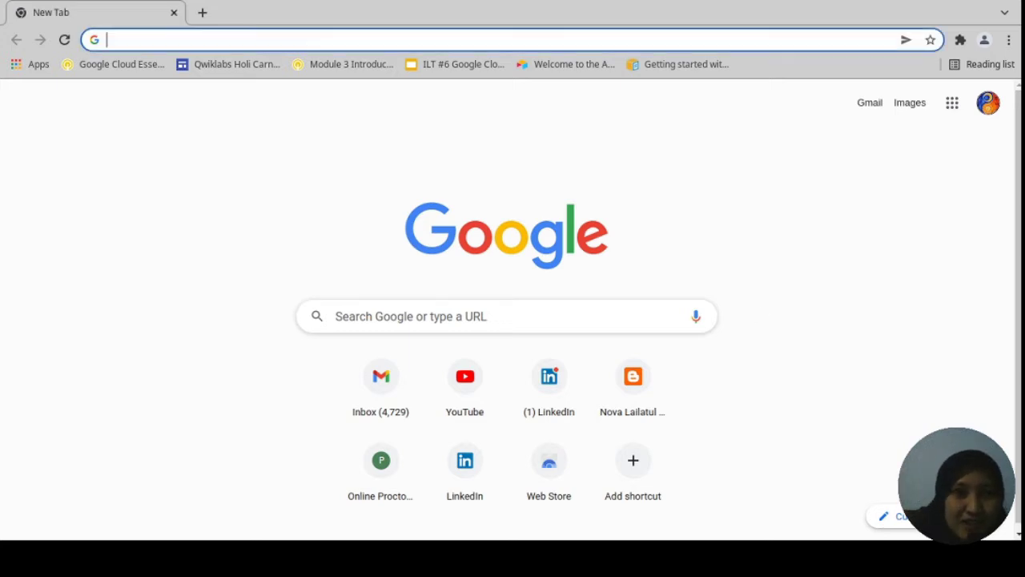
{"action": "type", "text": "aws "}
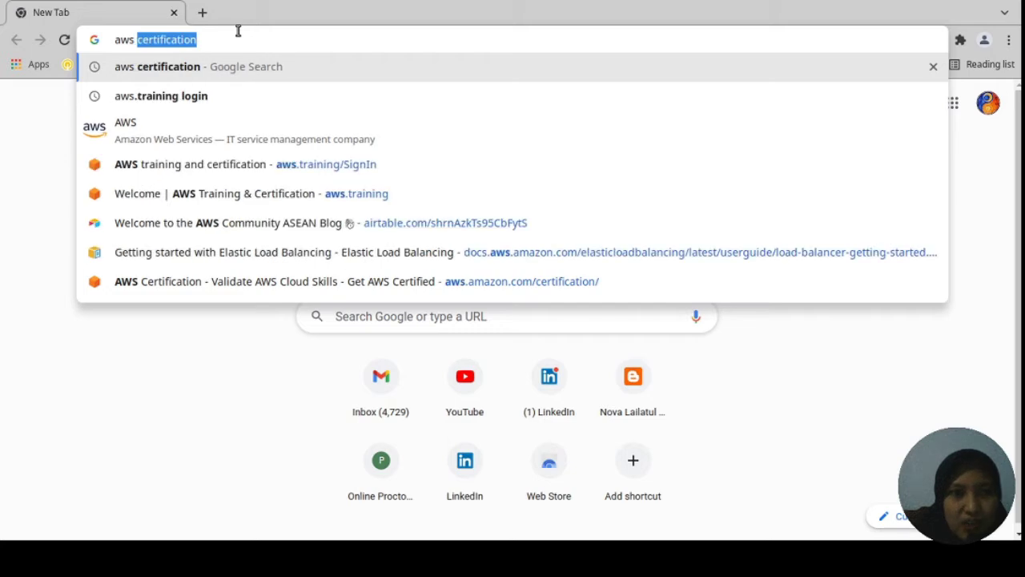
{"action": "type", "text": "educate"}
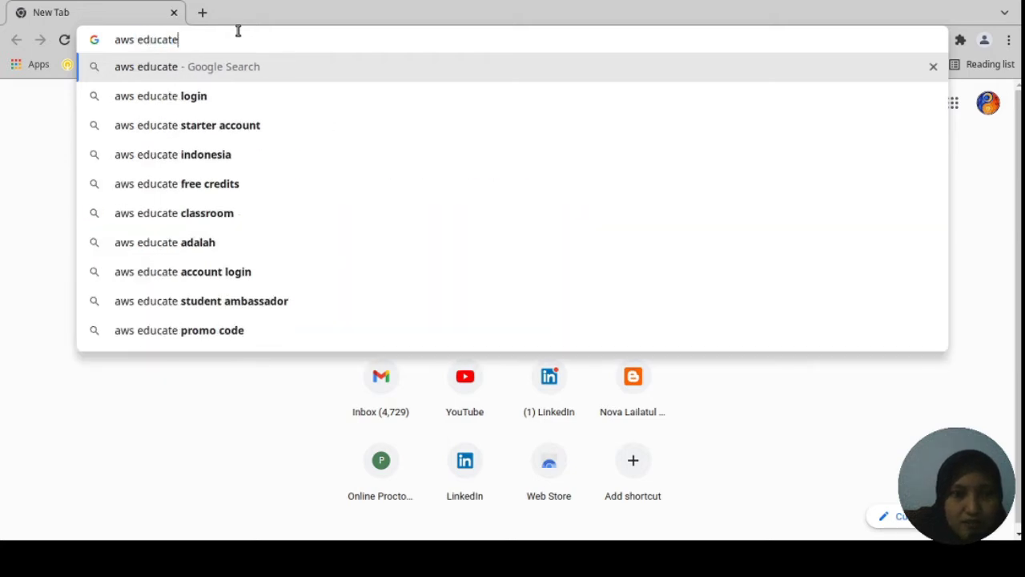
{"action": "key", "text": "Return"}
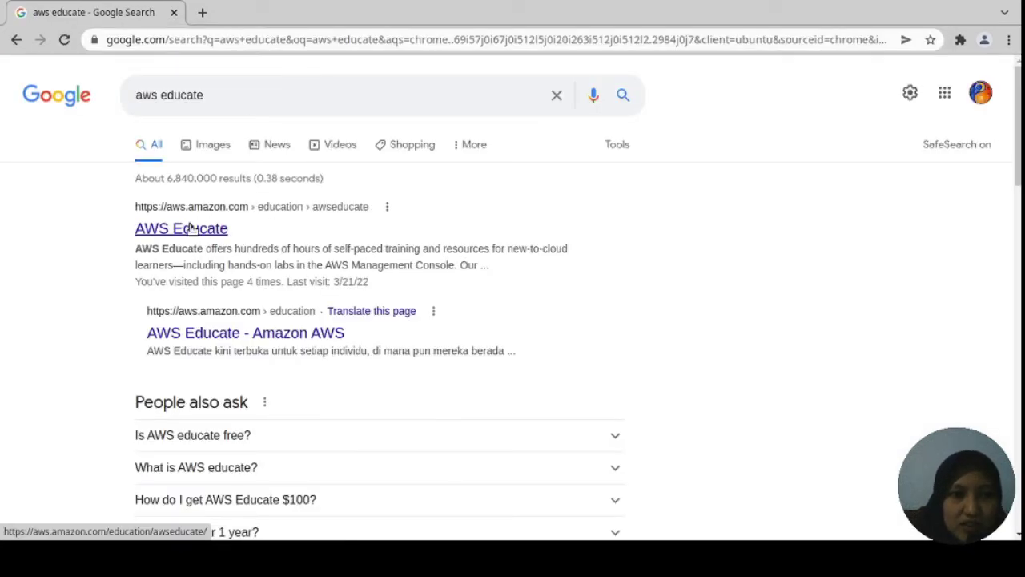
{"action": "left_click", "coordinate": [208, 228]}
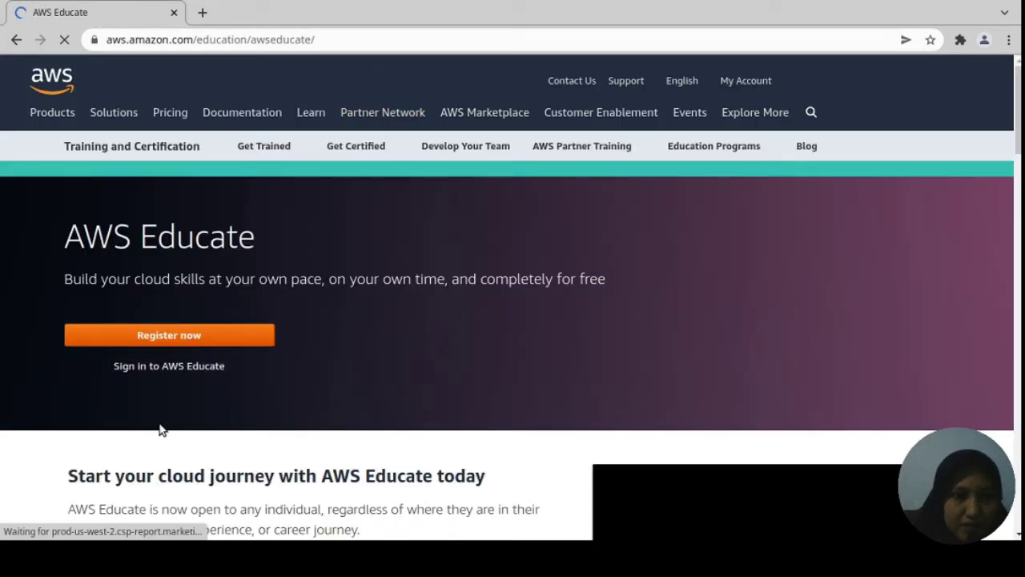
Start AWS Educate registration with Register now to reach the 'What's your goal?' page.
{"action": "left_click_drag", "start_coordinate": [64, 279], "coordinate": [417, 284]}
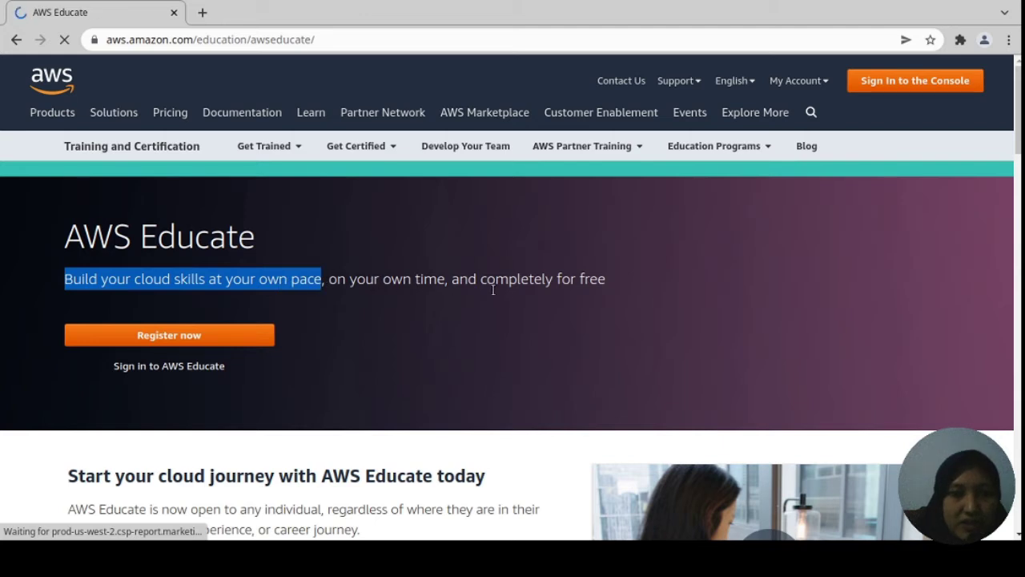
{"action": "left_click", "coordinate": [218, 339]}
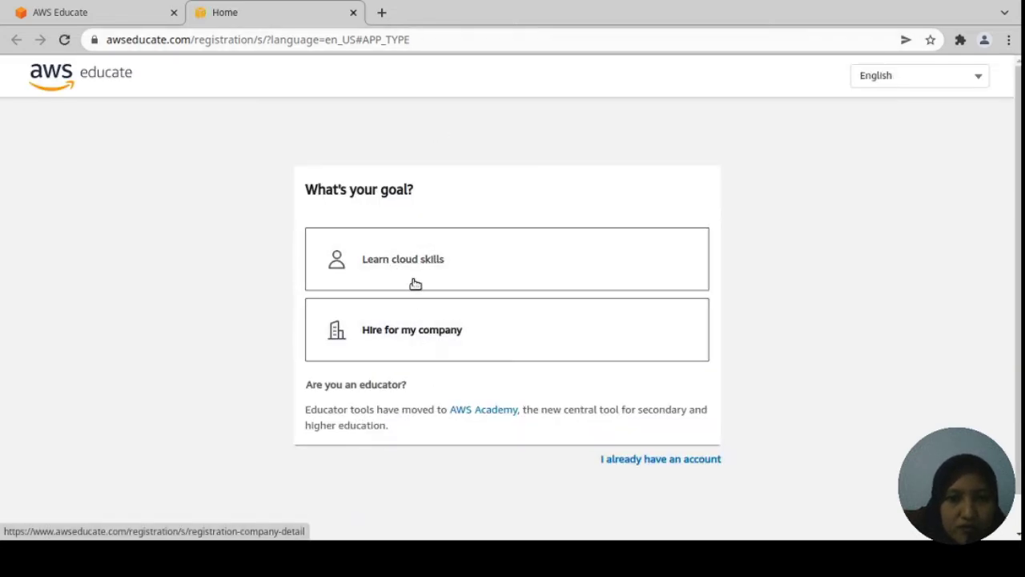
Choose Learn cloud skills as the goal and enter the student's first and last names.
{"action": "left_click", "coordinate": [411, 266]}
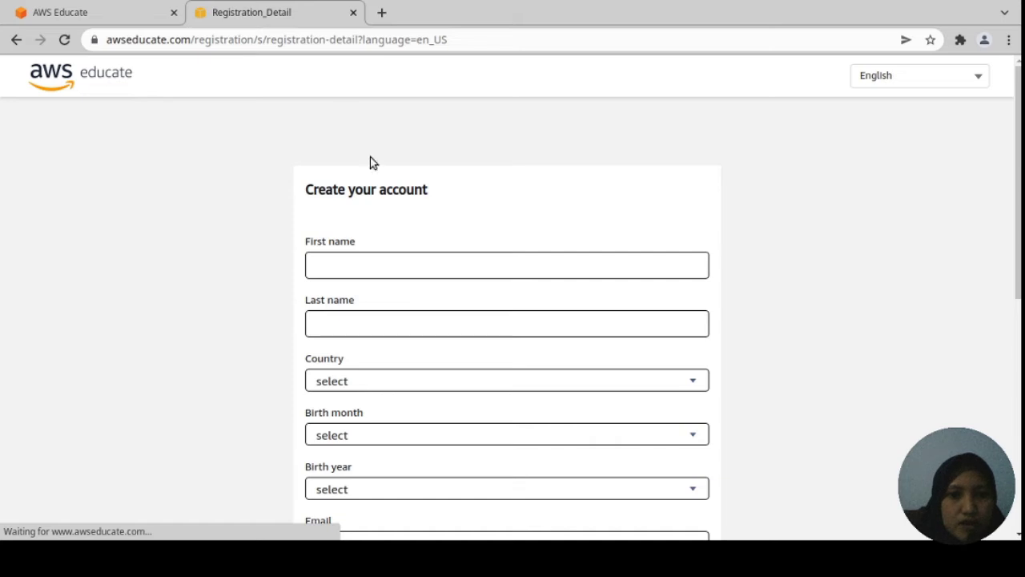
{"action": "scroll", "coordinate": [373, 265], "scroll_direction": "down", "scroll_amount": 4}
{"action": "scroll", "coordinate": [402, 231], "scroll_direction": "up", "scroll_amount": 3}
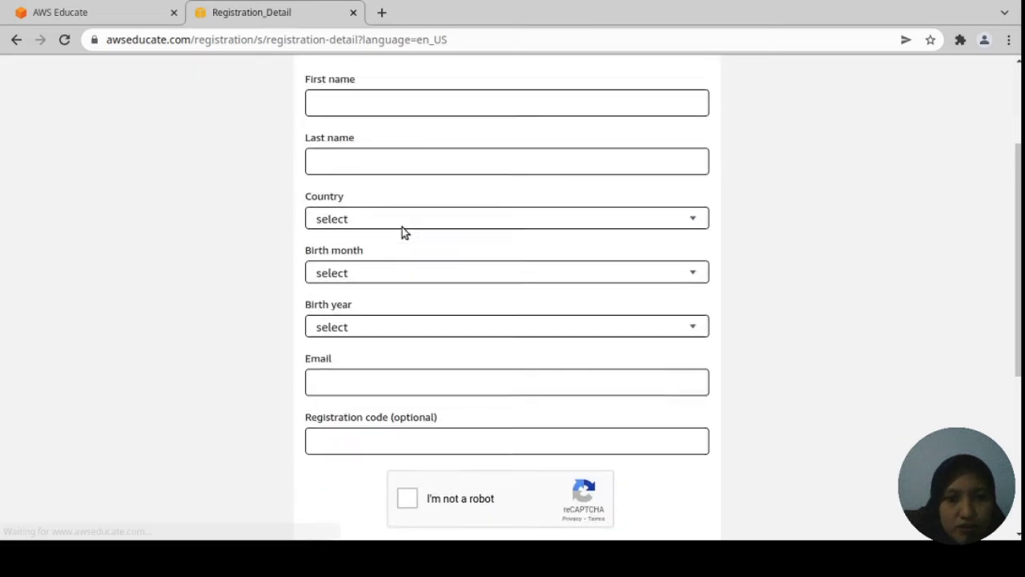
{"action": "left_click", "coordinate": [369, 183]}
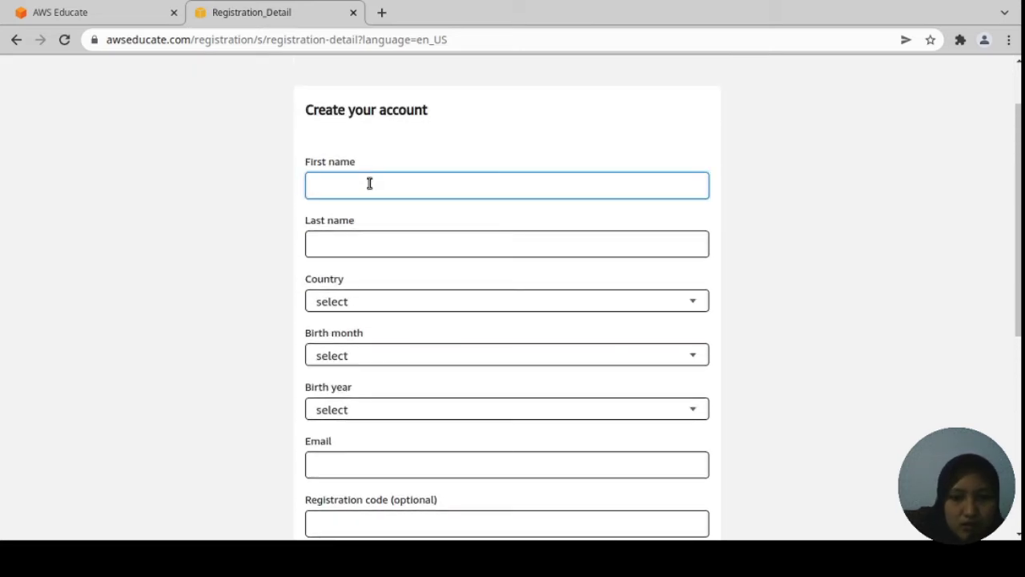
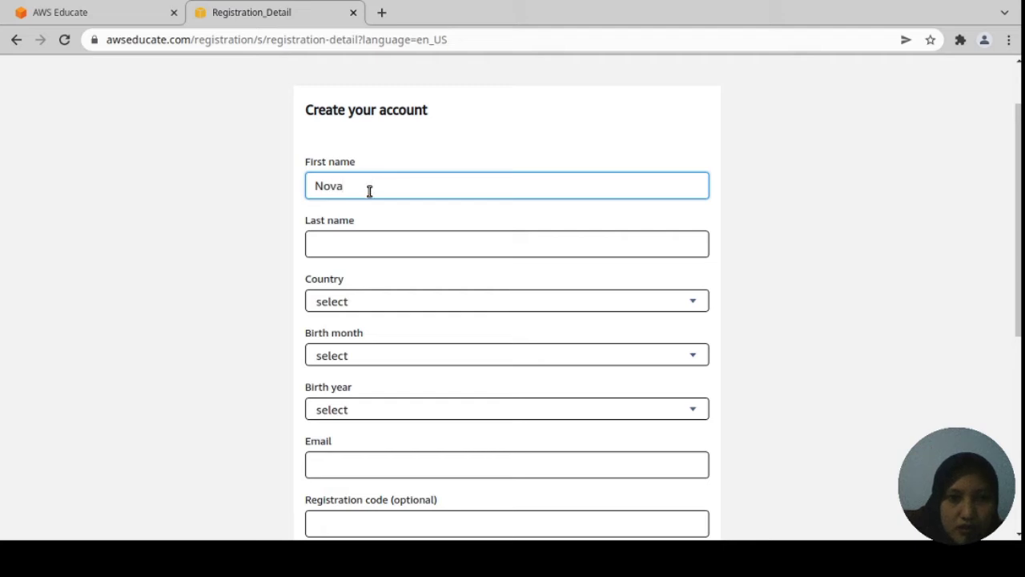
{"action": "left_click", "coordinate": [348, 239]}
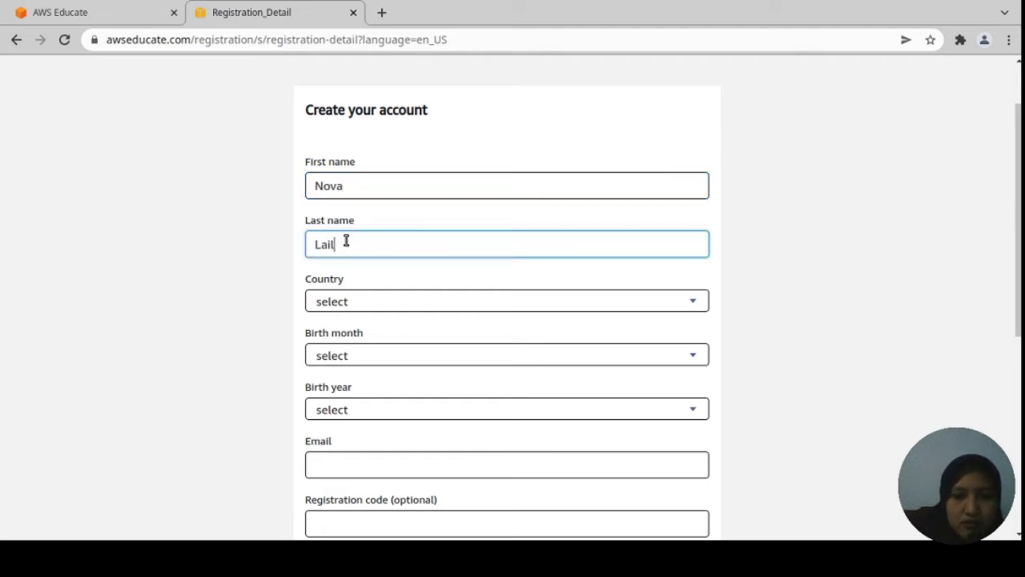
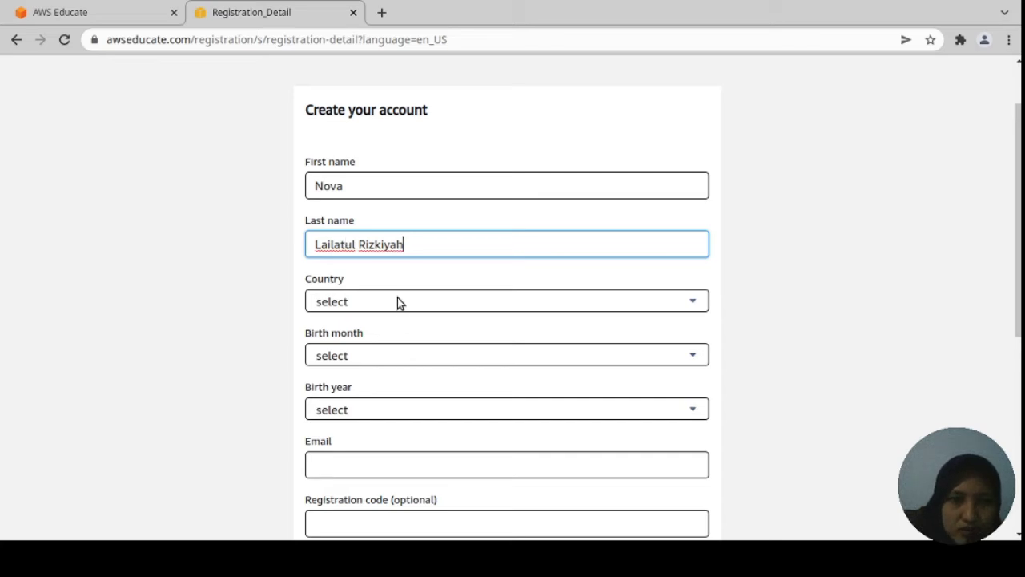
Set the country to Indonesia and move on to the e-mail and optional registration code fields.
{"action": "key", "text": "Tab"}
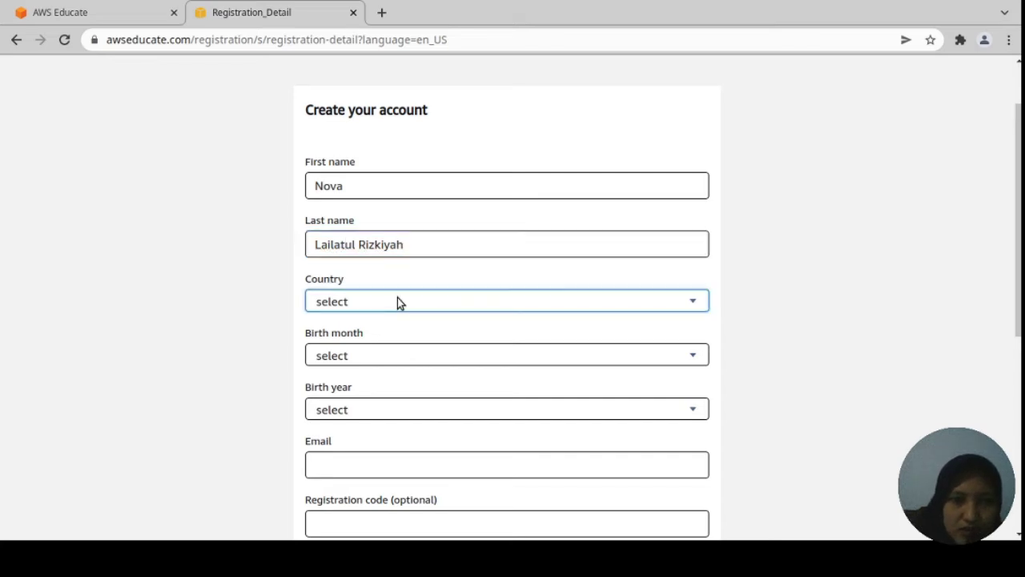
{"action": "type", "text": "in"}
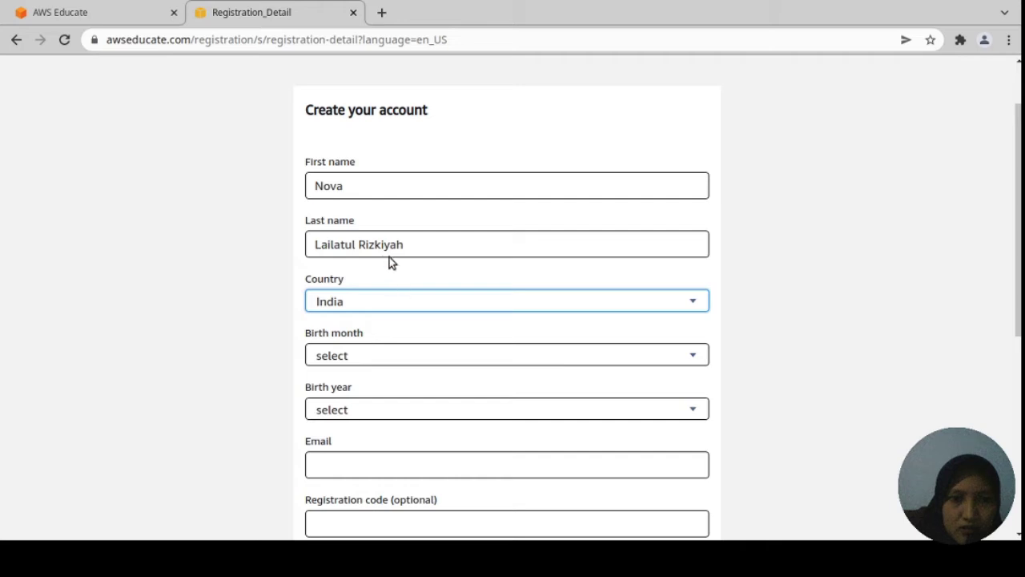
{"action": "key", "text": "Down"}
{"action": "scroll", "coordinate": [459, 460], "scroll_direction": "down", "scroll_amount": 1}
{"action": "left_click", "coordinate": [447, 425]}
{"action": "scroll", "coordinate": [446, 426], "scroll_direction": "down", "scroll_amount": 1}
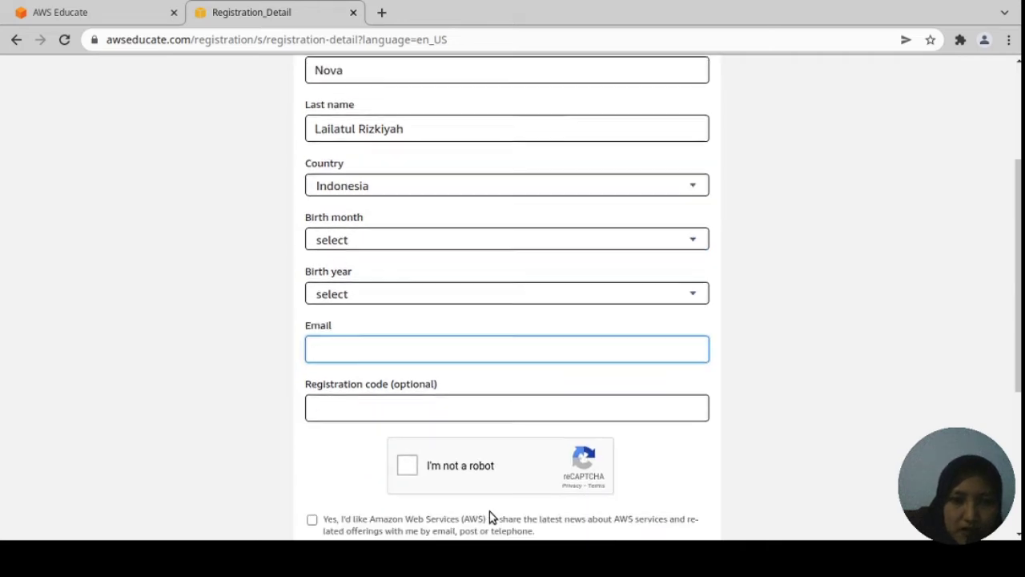
{"action": "left_click", "coordinate": [379, 398]}
Scroll down the registration form to the remaining fields.
{"action": "scroll", "coordinate": [435, 505], "scroll_direction": "down", "scroll_amount": 1}
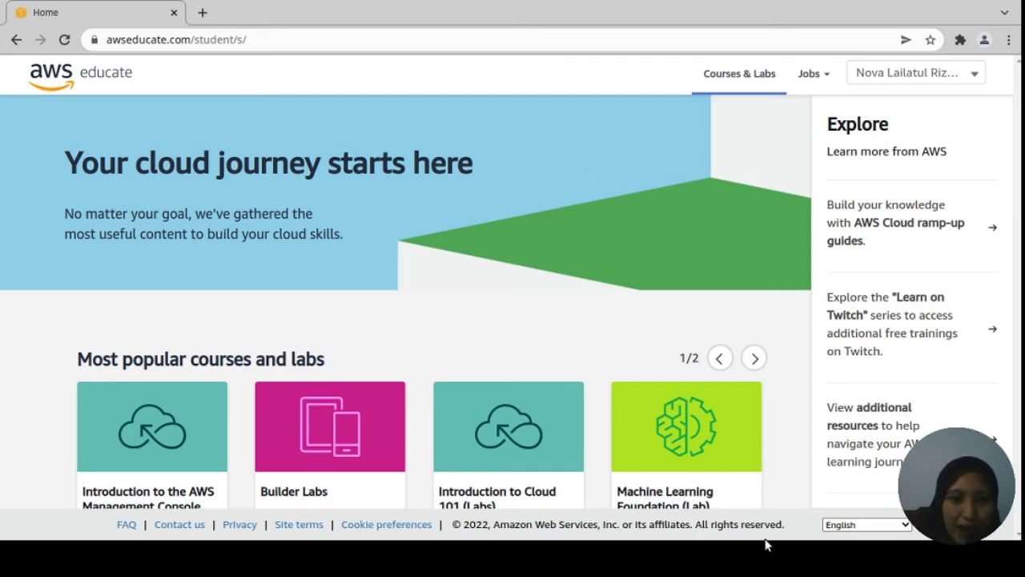
{"action": "scroll", "coordinate": [593, 336], "scroll_direction": "down", "scroll_amount": 3}
{"action": "scroll", "coordinate": [598, 433], "scroll_direction": "down", "scroll_amount": 2}
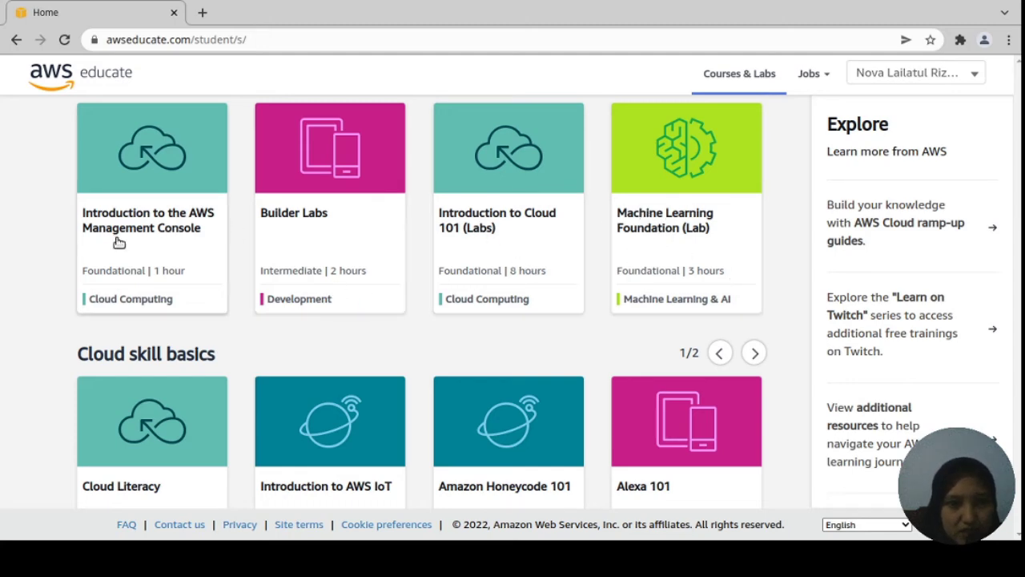
{"action": "scroll", "coordinate": [178, 347], "scroll_direction": "up", "scroll_amount": 2}
{"action": "scroll", "coordinate": [181, 353], "scroll_direction": "down", "scroll_amount": 5}
{"action": "scroll", "coordinate": [169, 334], "scroll_direction": "down", "scroll_amount": 3}
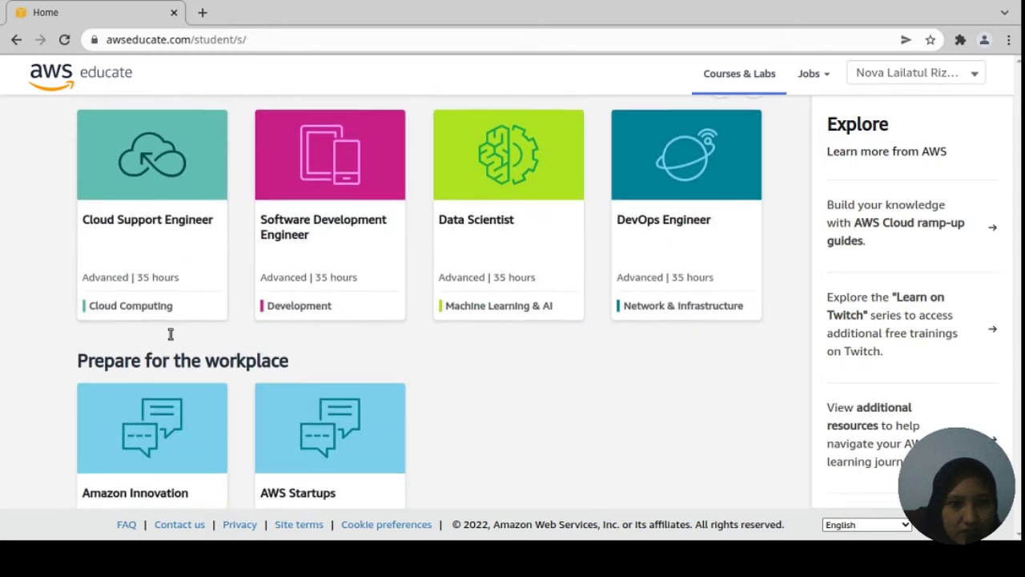
{"action": "scroll", "coordinate": [158, 256], "scroll_direction": "up", "scroll_amount": 4}
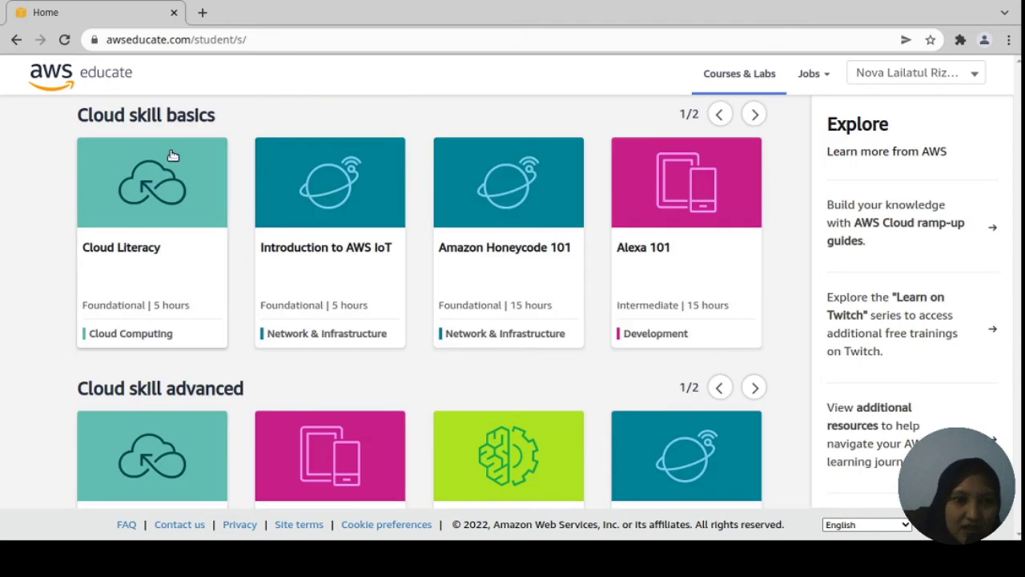
{"action": "scroll", "coordinate": [102, 373], "scroll_direction": "down", "scroll_amount": 2}
{"action": "scroll", "coordinate": [102, 373], "scroll_direction": "down", "scroll_amount": 2}
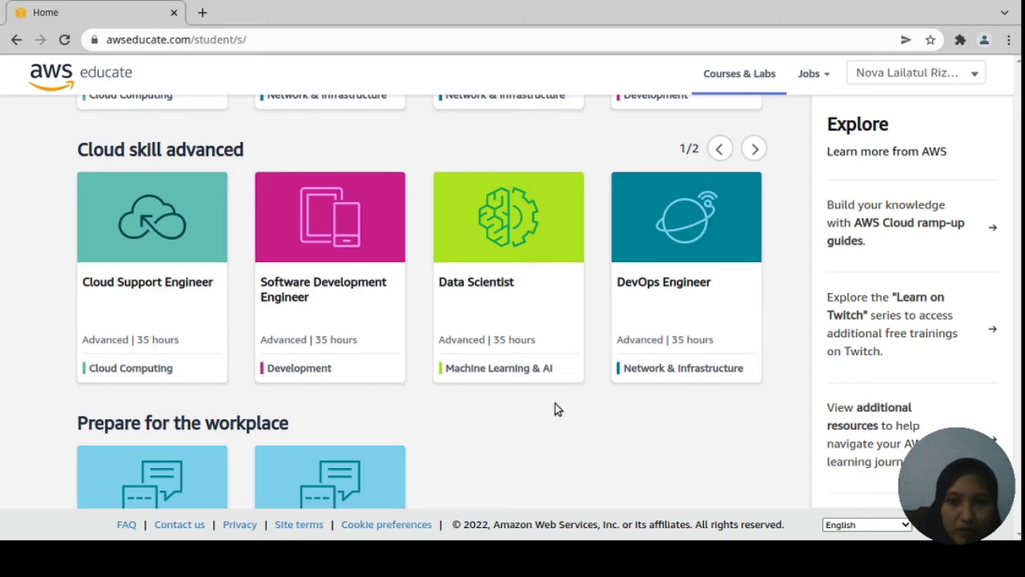
{"action": "scroll", "coordinate": [701, 316], "scroll_direction": "down", "scroll_amount": 1}
{"action": "scroll", "coordinate": [322, 425], "scroll_direction": "down", "scroll_amount": 2}
{"action": "scroll", "coordinate": [322, 426], "scroll_direction": "down", "scroll_amount": 1}
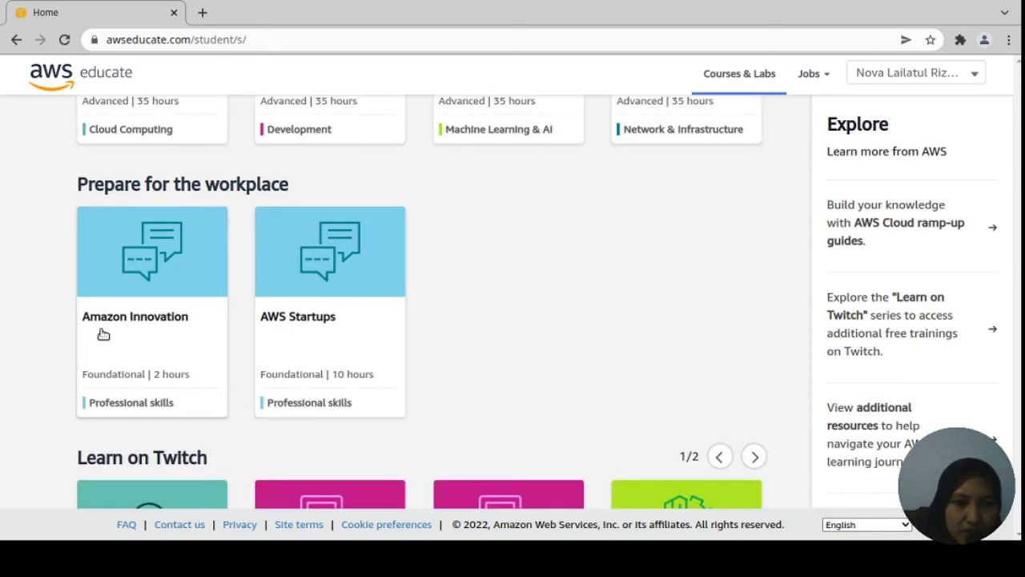
{"action": "scroll", "coordinate": [304, 334], "scroll_direction": "down", "scroll_amount": 3}
{"action": "scroll", "coordinate": [240, 330], "scroll_direction": "down", "scroll_amount": 1}
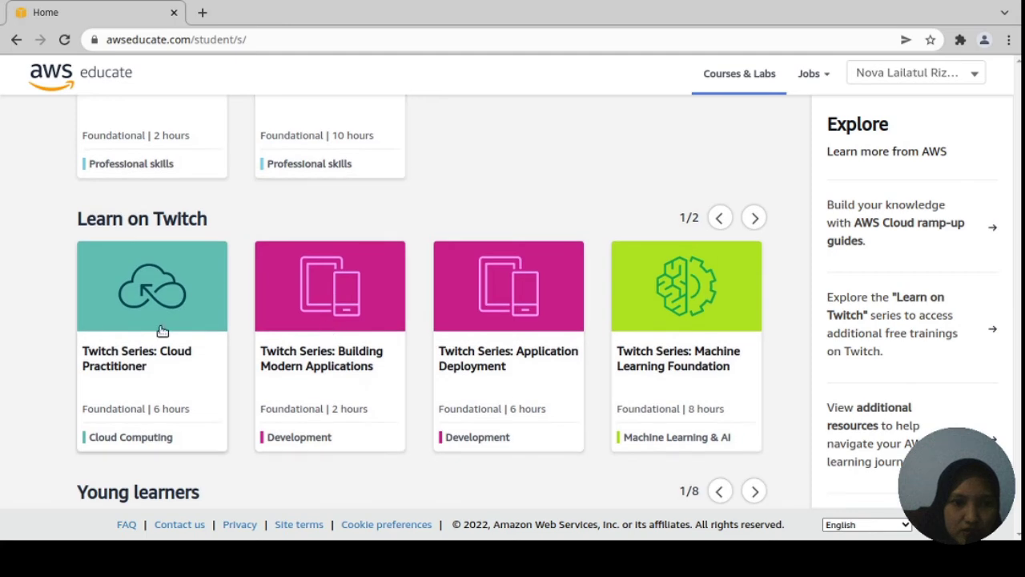
{"action": "scroll", "coordinate": [342, 347], "scroll_direction": "up", "scroll_amount": 2}
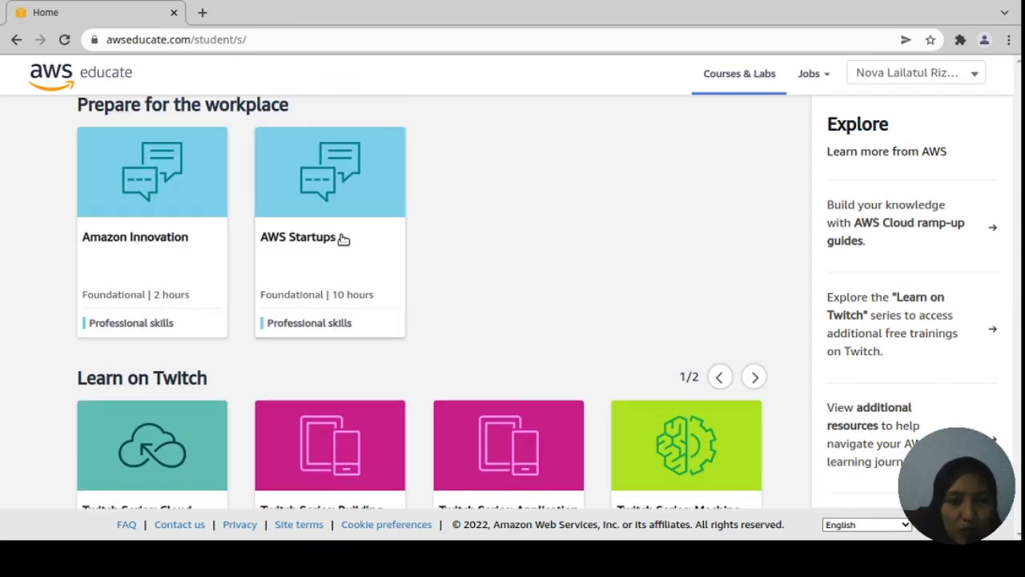
{"action": "scroll", "coordinate": [345, 241], "scroll_direction": "down", "scroll_amount": 1}
{"action": "scroll", "coordinate": [353, 460], "scroll_direction": "down", "scroll_amount": 4}
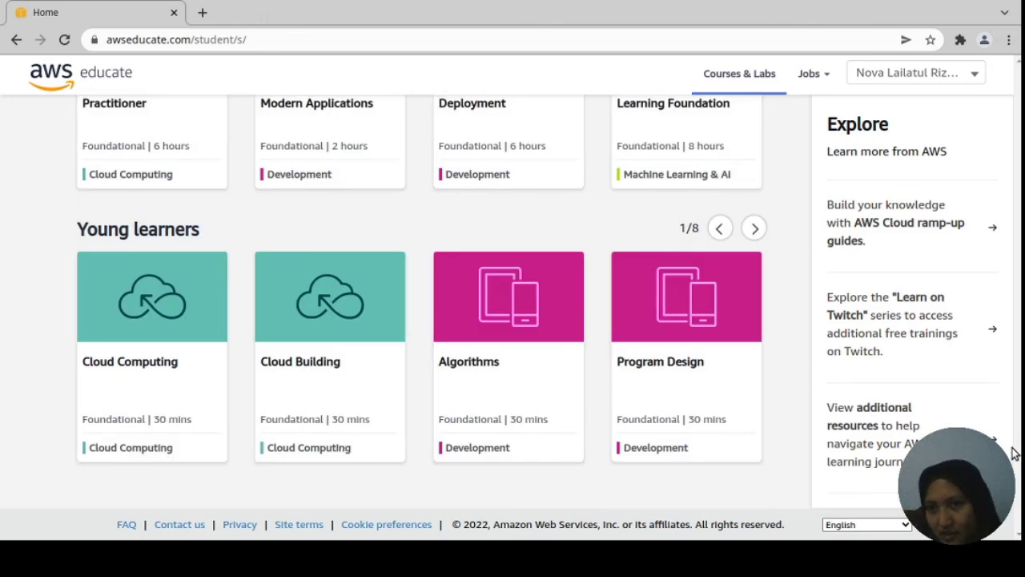
{"action": "scroll", "coordinate": [861, 101], "scroll_direction": "up", "scroll_amount": 2}
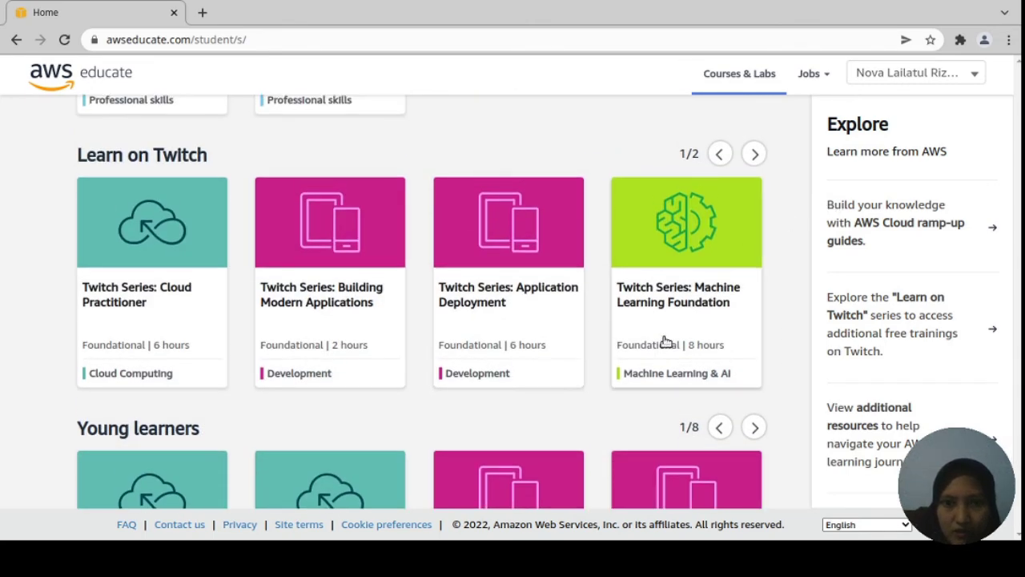
{"action": "scroll", "coordinate": [665, 342], "scroll_direction": "down", "scroll_amount": 2}
{"action": "scroll", "coordinate": [665, 347], "scroll_direction": "up", "scroll_amount": 2}
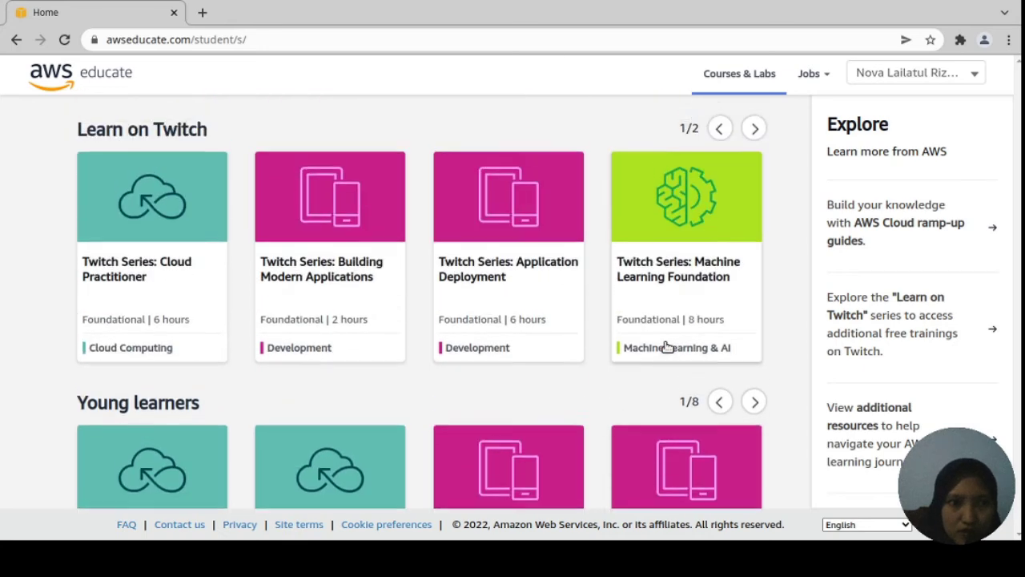
{"action": "scroll", "coordinate": [666, 348], "scroll_direction": "up", "scroll_amount": 2}
{"action": "scroll", "coordinate": [179, 300], "scroll_direction": "up", "scroll_amount": 2}
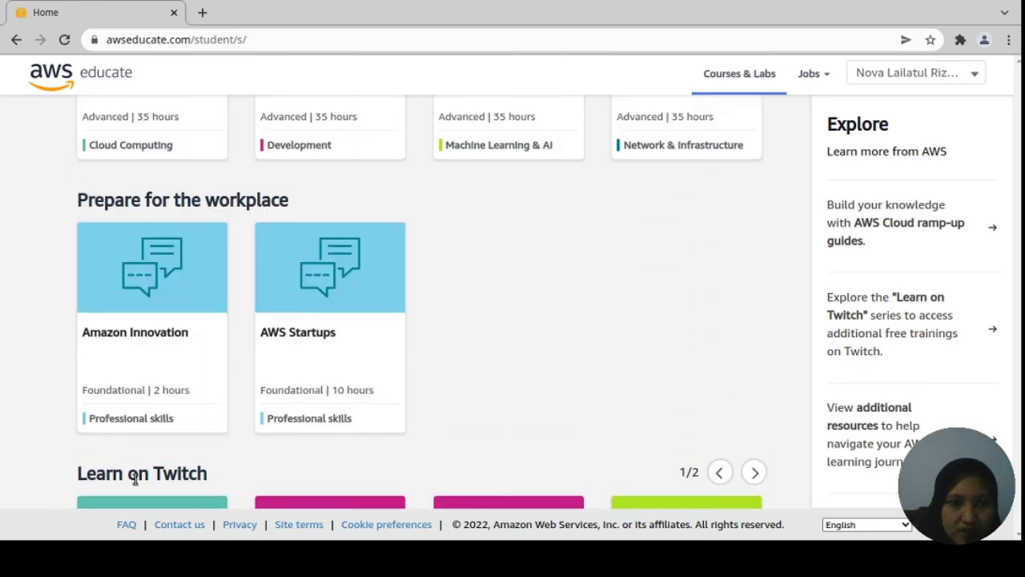
{"action": "scroll", "coordinate": [155, 423], "scroll_direction": "up", "scroll_amount": 2}
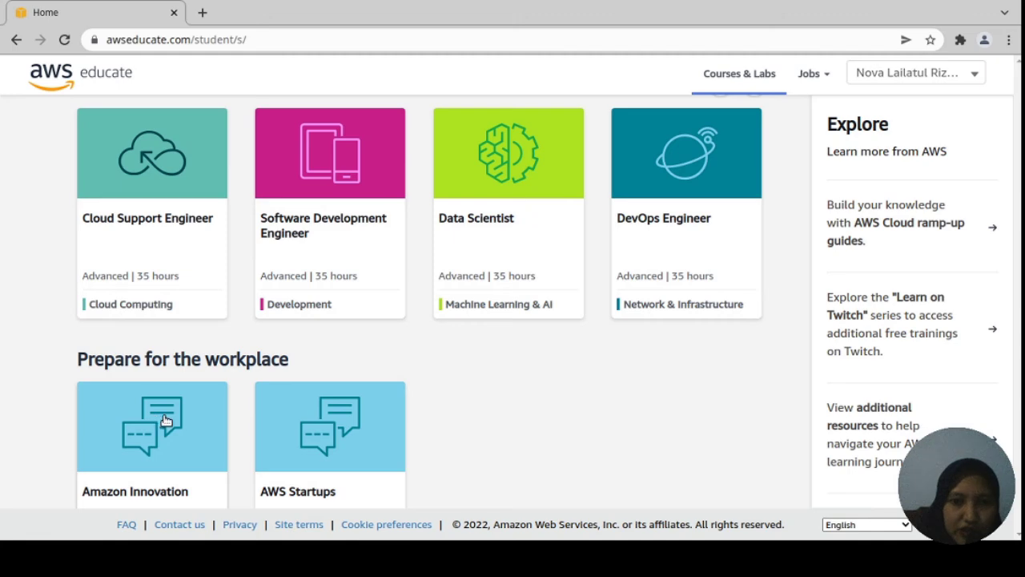
{"action": "scroll", "coordinate": [339, 297], "scroll_direction": "up", "scroll_amount": 4}
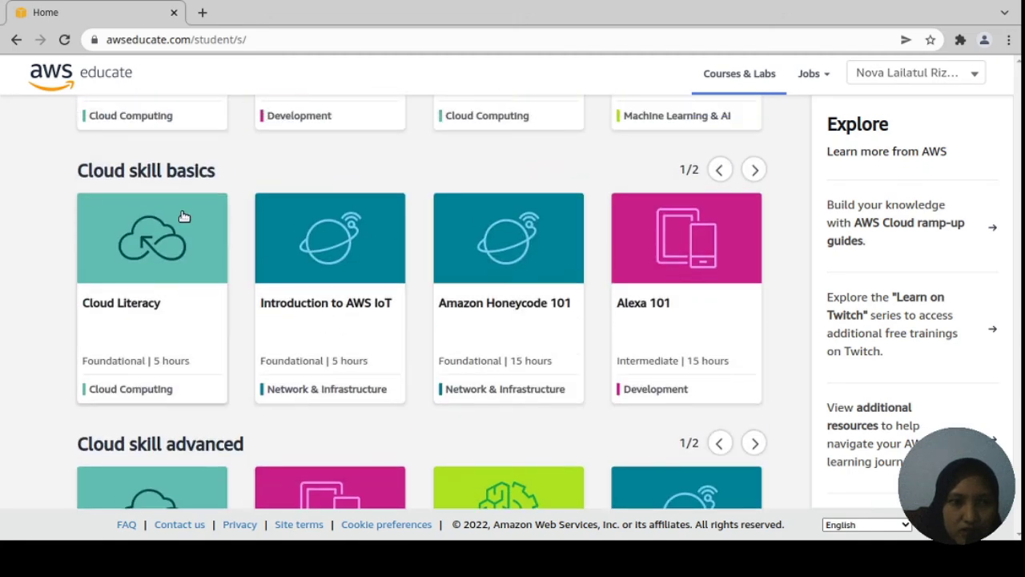
{"action": "scroll", "coordinate": [684, 290], "scroll_direction": "up", "scroll_amount": 3}
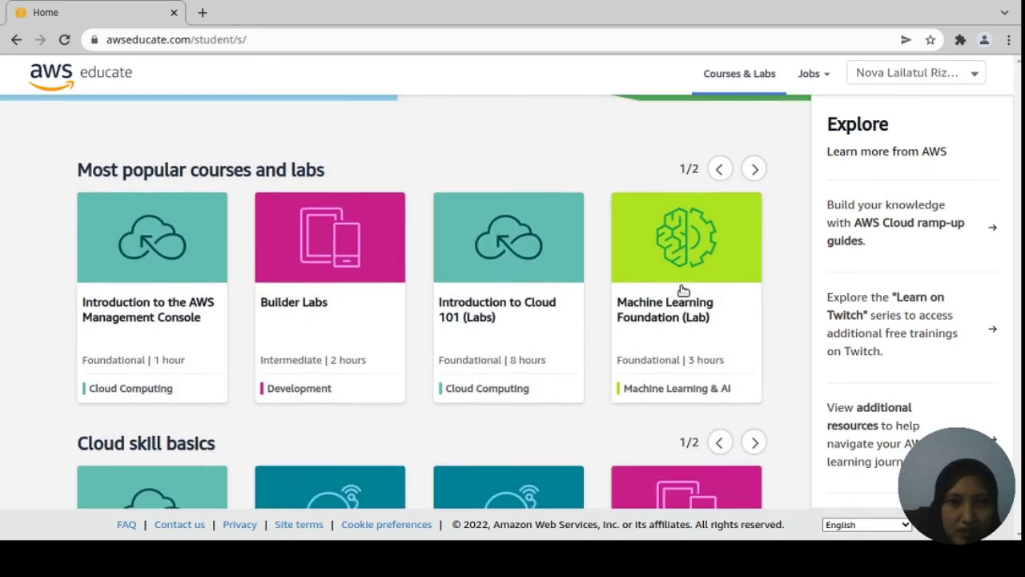
{"action": "scroll", "coordinate": [661, 325], "scroll_direction": "down", "scroll_amount": 3}
{"action": "scroll", "coordinate": [662, 325], "scroll_direction": "up", "scroll_amount": 3}
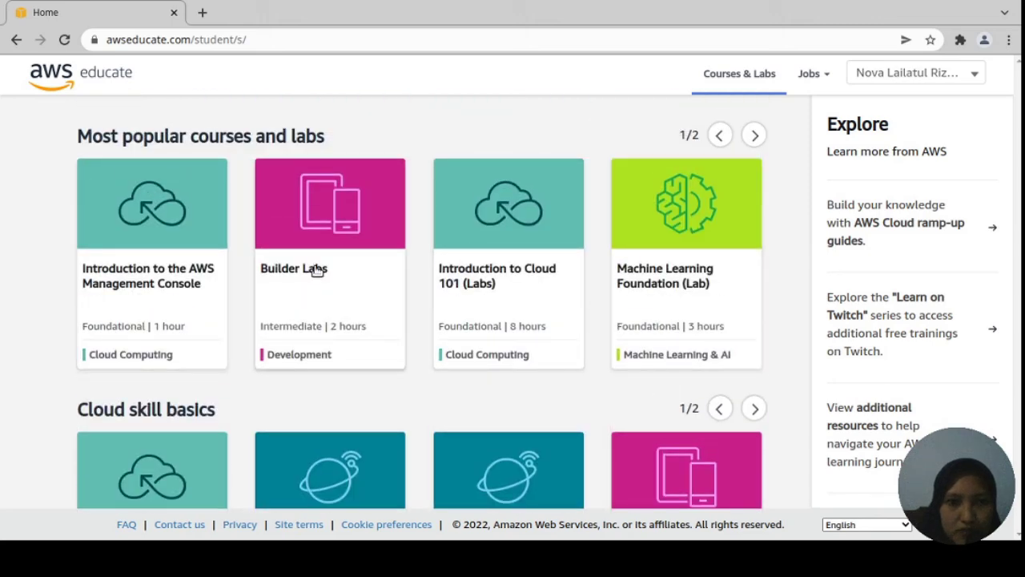
{"action": "scroll", "coordinate": [563, 464], "scroll_direction": "down", "scroll_amount": 5}
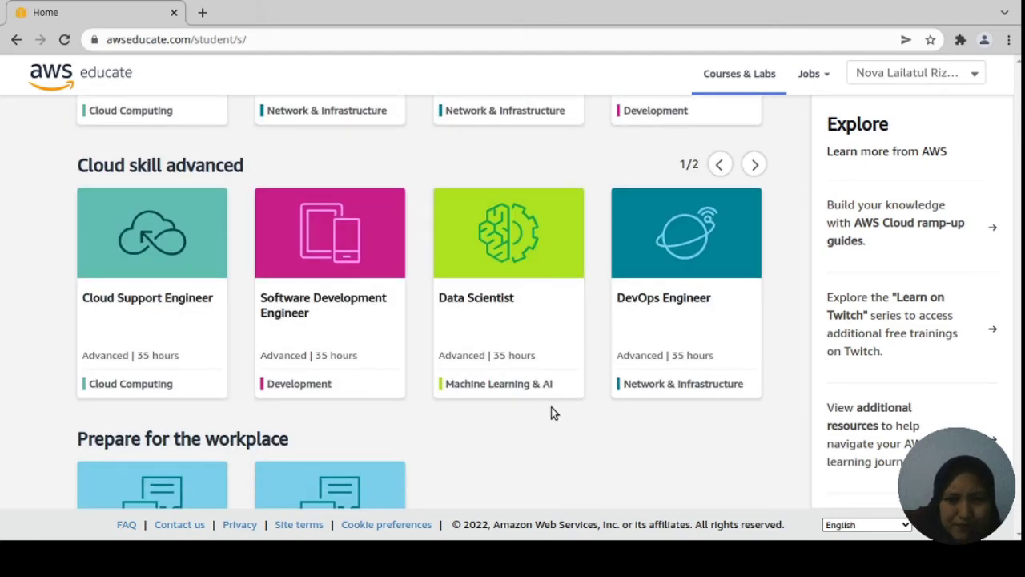
Open the DevOps Engineer course with English confirmed as the course language.
{"action": "left_click", "coordinate": [665, 301]}
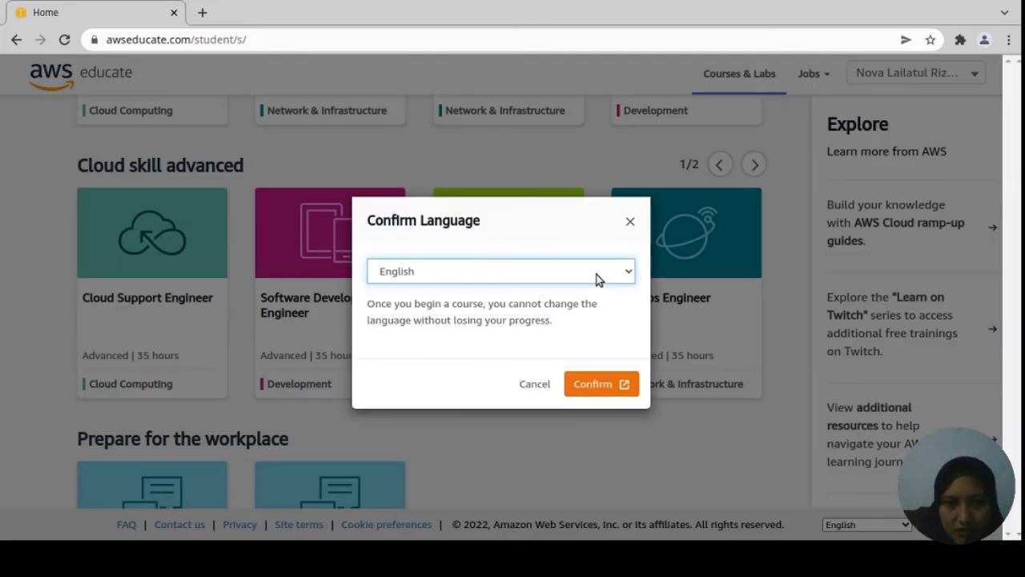
{"action": "left_click", "coordinate": [606, 385]}
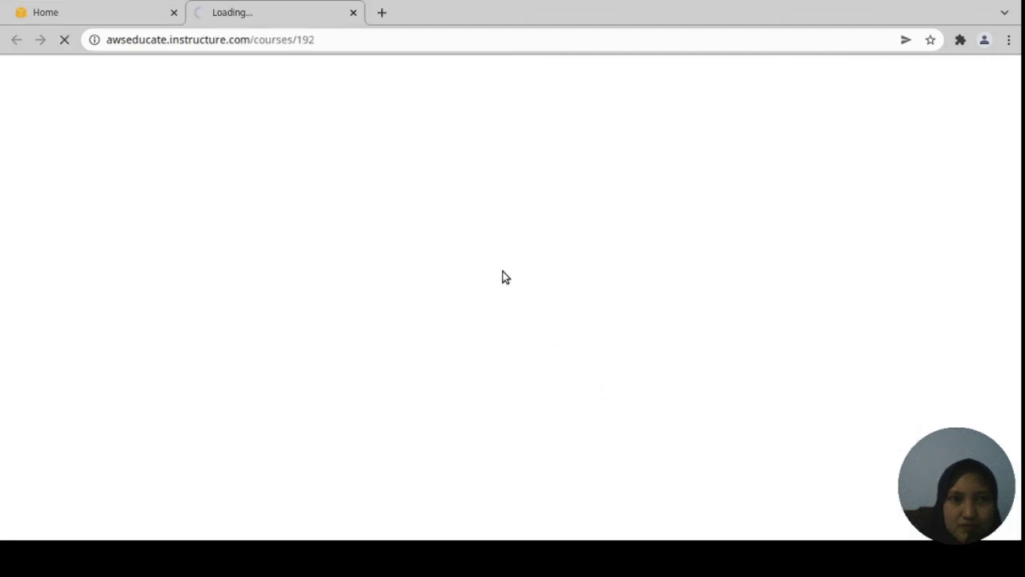
{"action": "left_click", "coordinate": [112, 20]}
{"action": "left_click", "coordinate": [210, 15]}
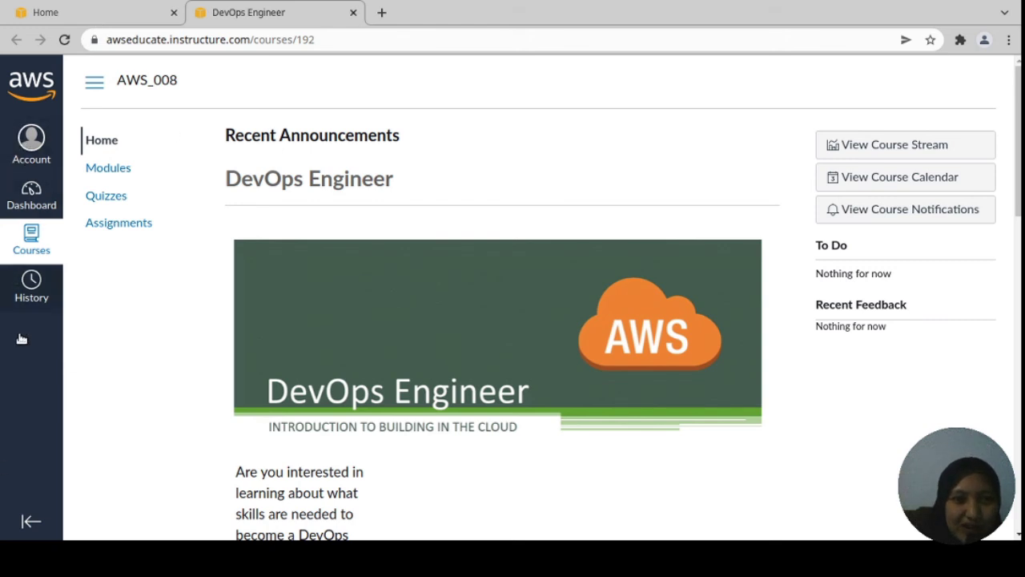
Scroll past the course overview and start the course at its Introduction page.
{"action": "scroll", "coordinate": [577, 392], "scroll_direction": "down", "scroll_amount": 1}
{"action": "scroll", "coordinate": [577, 391], "scroll_direction": "down", "scroll_amount": 4}
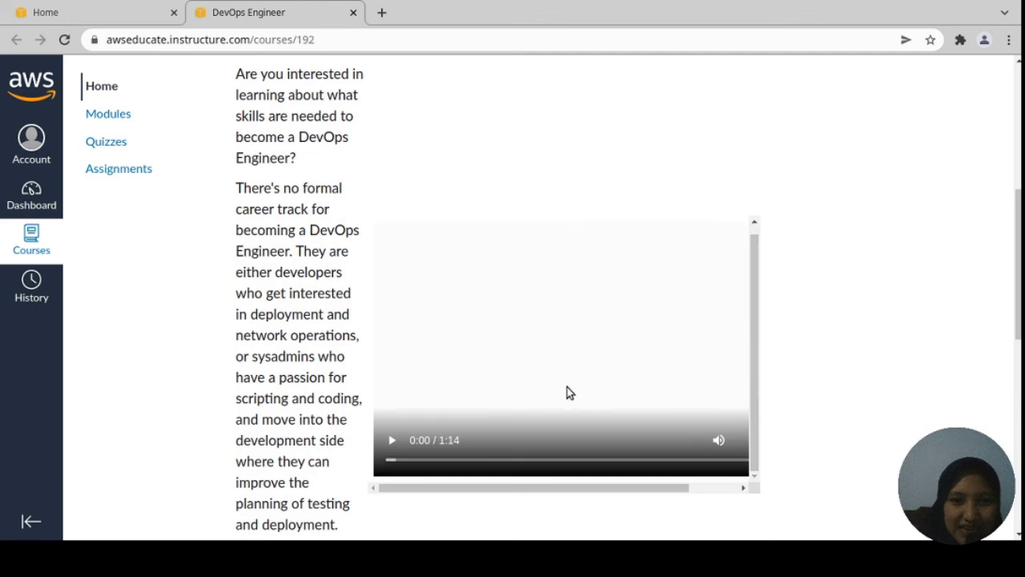
{"action": "scroll", "coordinate": [567, 386], "scroll_direction": "down", "scroll_amount": 6}
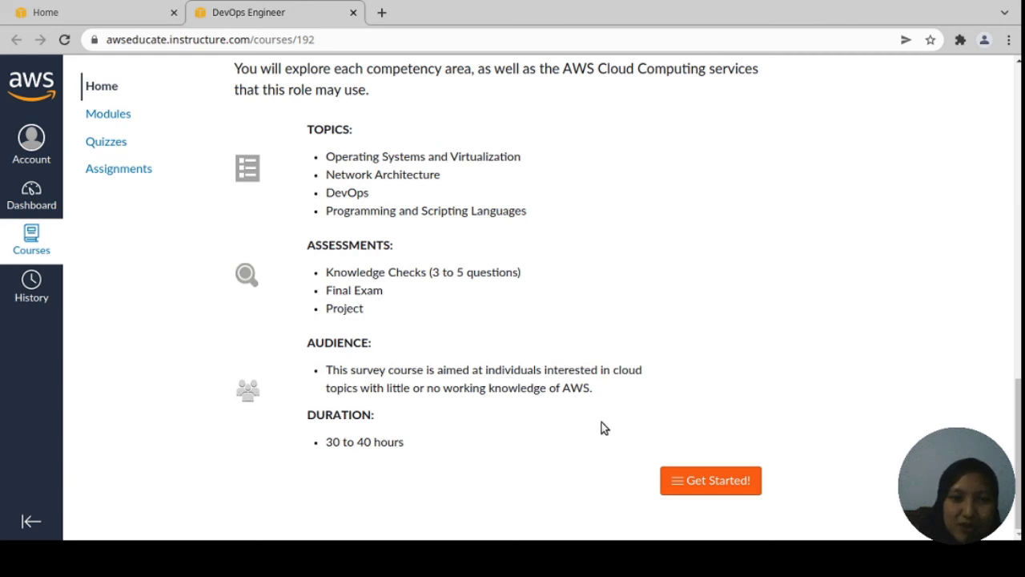
{"action": "left_click", "coordinate": [697, 483]}
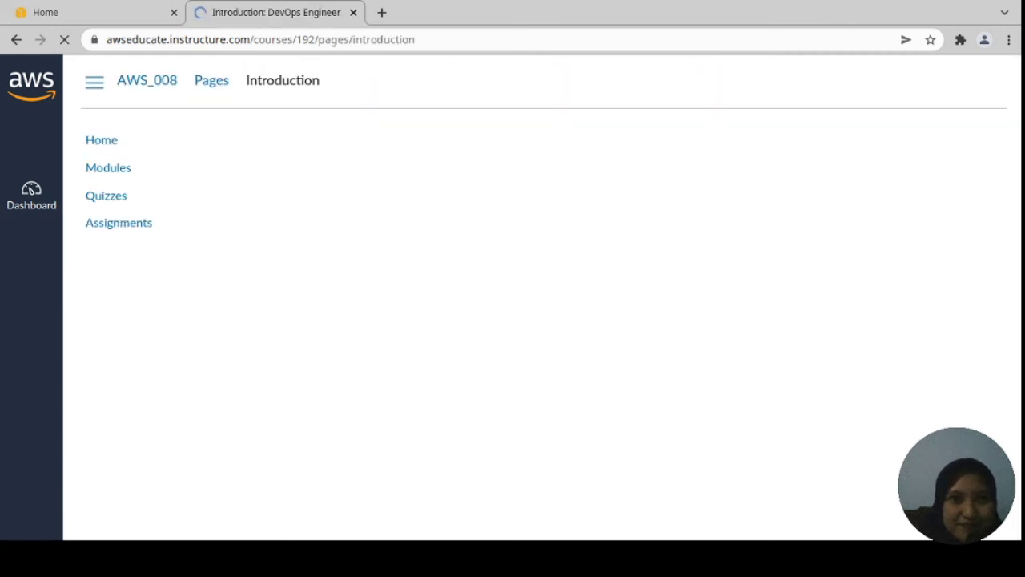